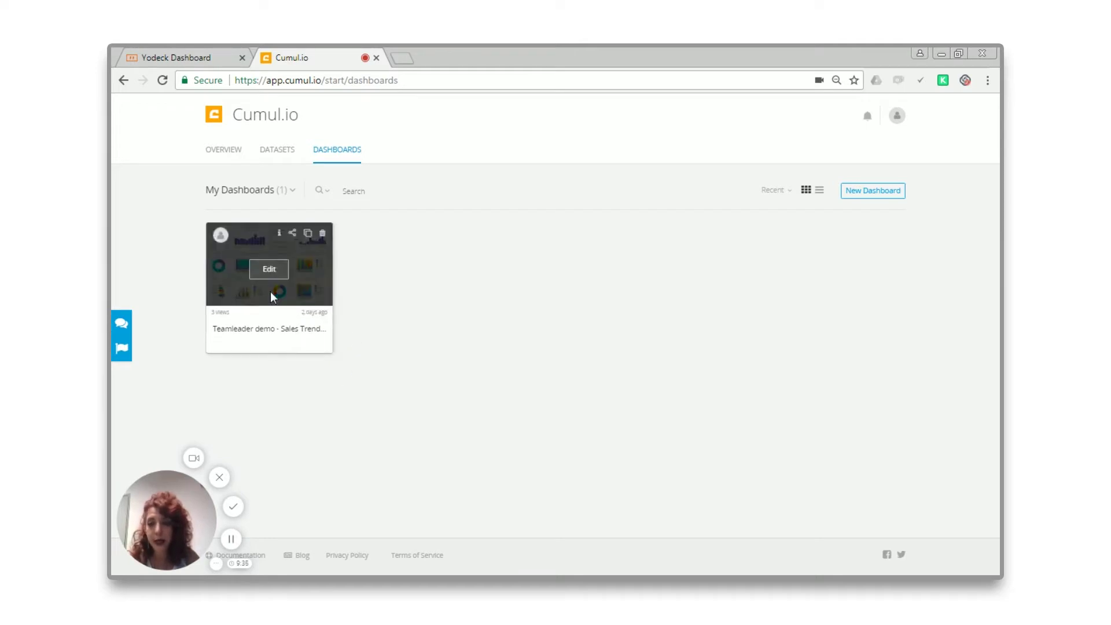
Copy the Cumul.io dashboard's private share URL and return to the Yodeck dashboard.
left_click(293, 234)
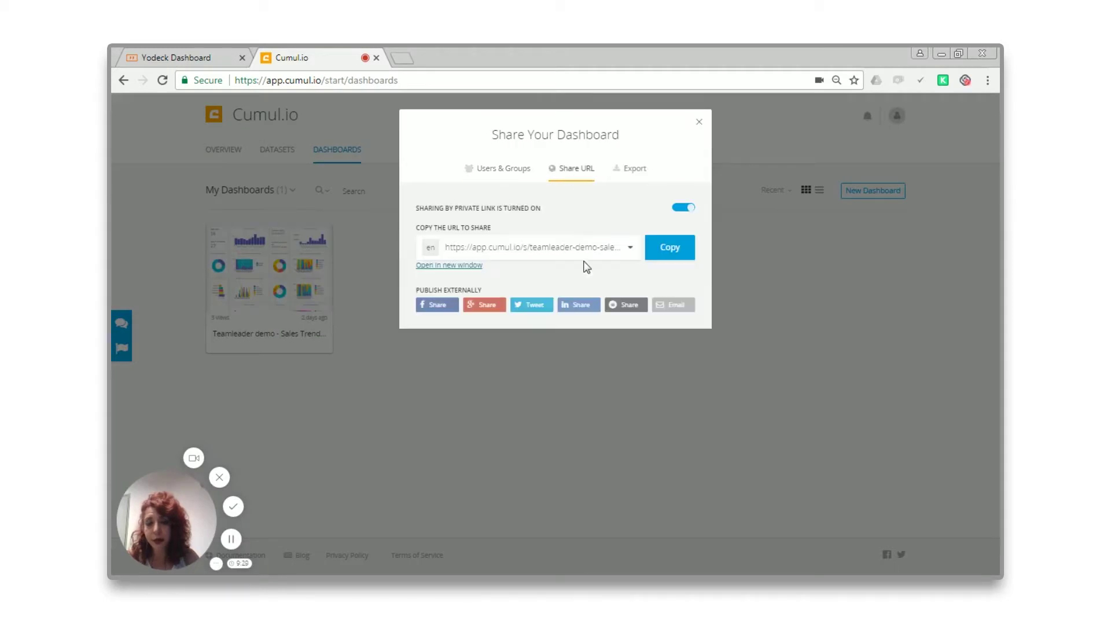
left_click(667, 252)
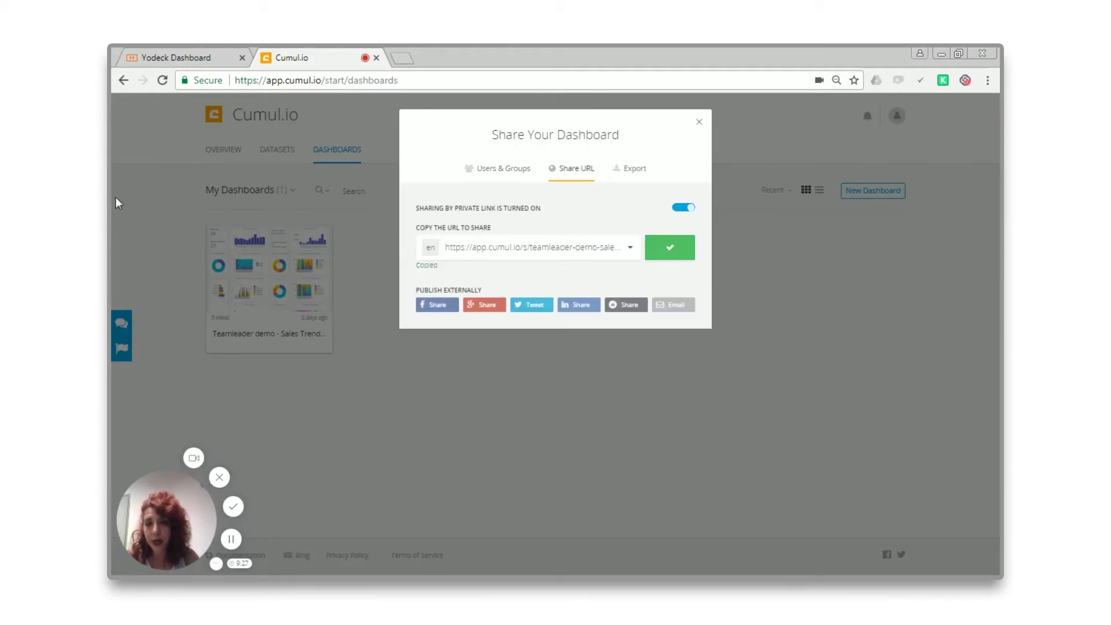
left_click(187, 61)
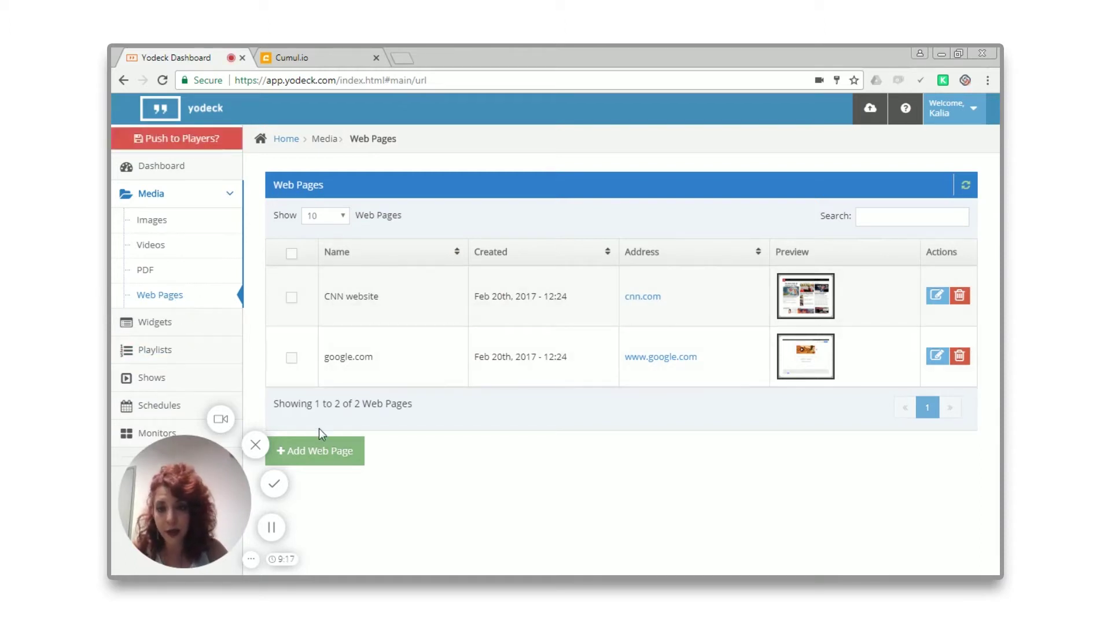
Save a new web page using the pasted dashboard share link, with Enable Chromium turned on.
left_click(330, 454)
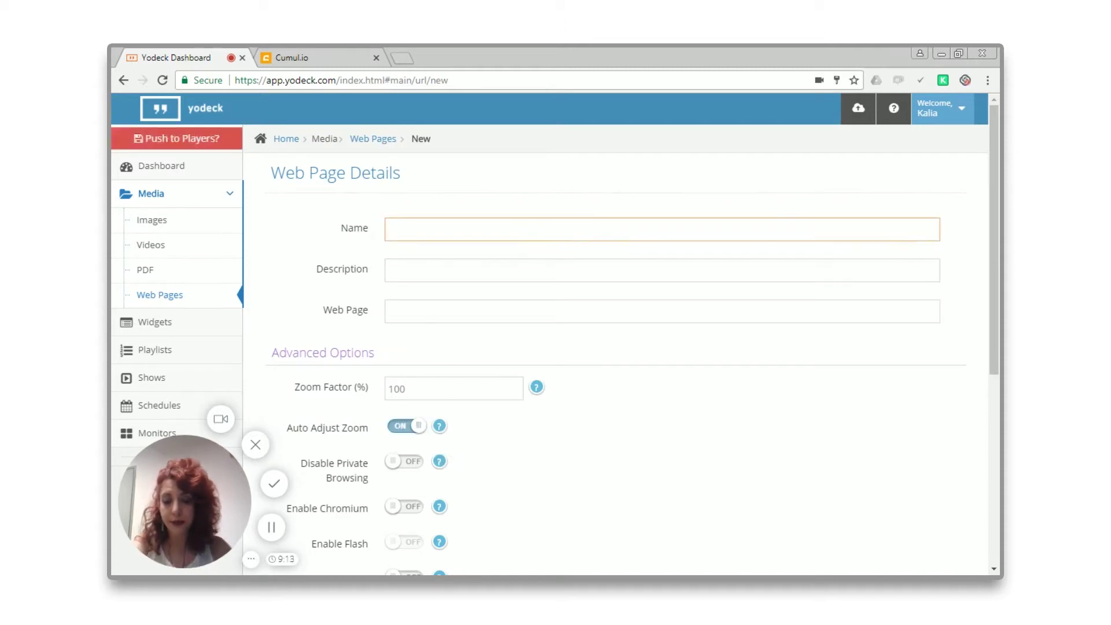
type("cumul")
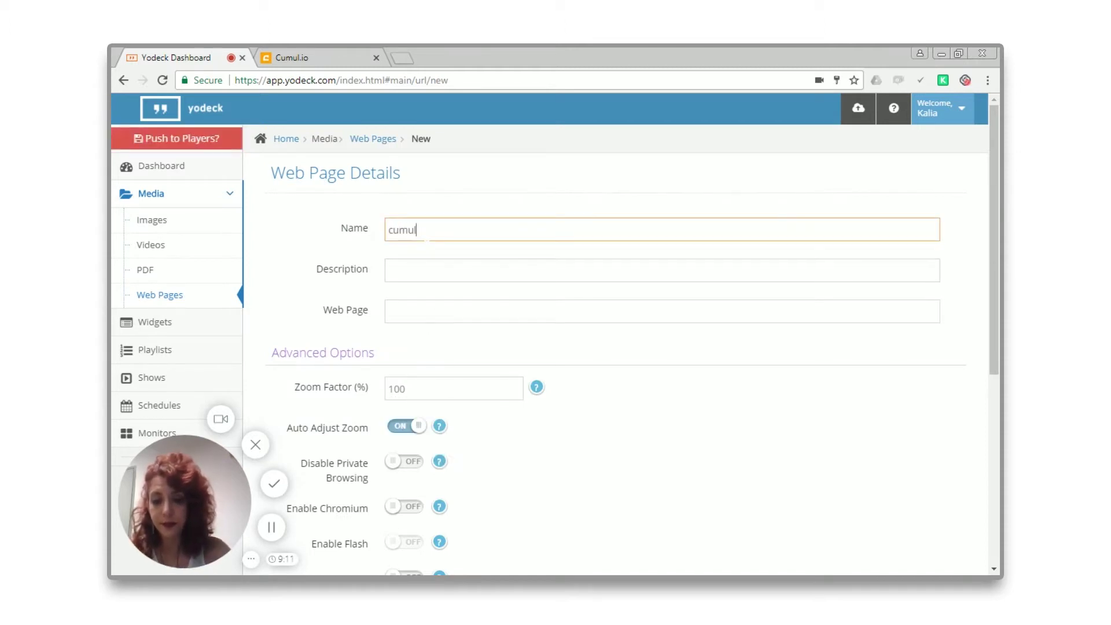
type(".io")
left_click(434, 311)
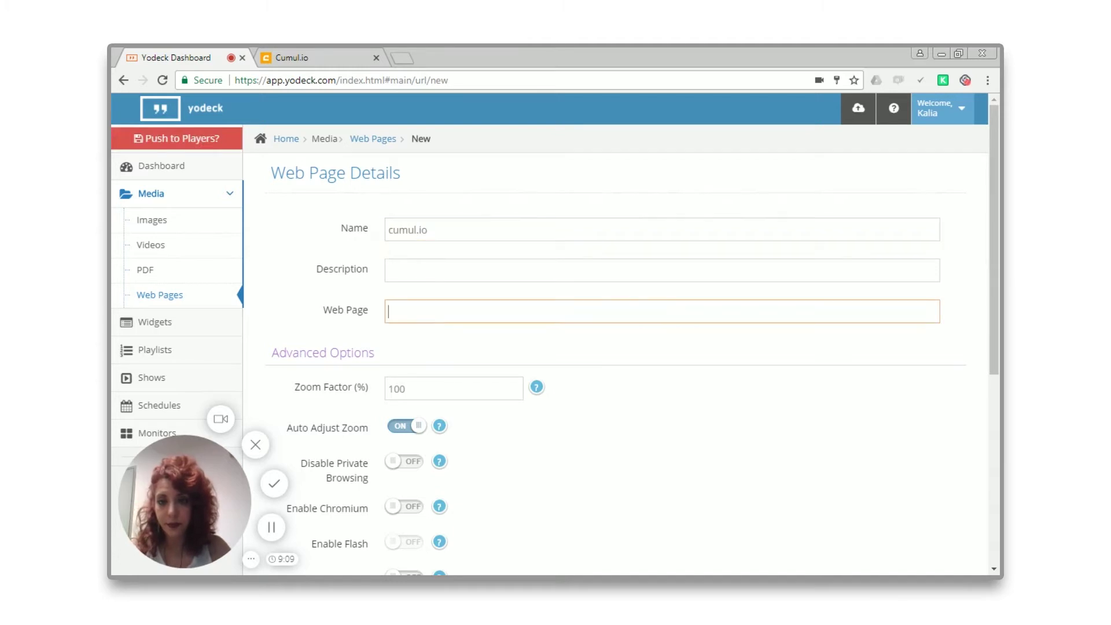
key("ctrl+v")
scroll(587, 460, "down", 1)
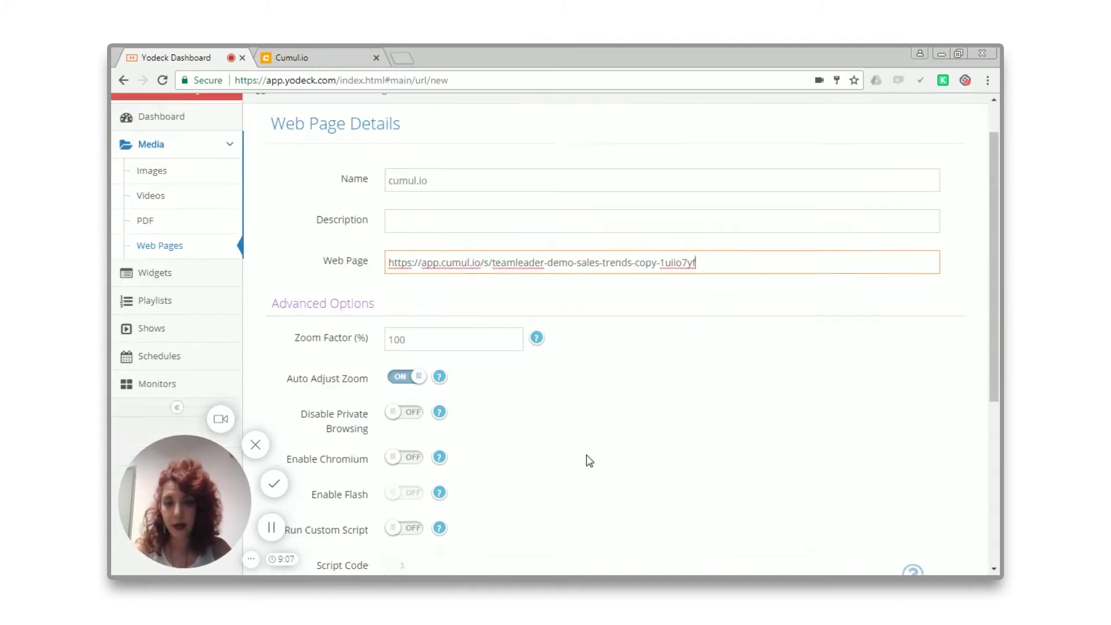
scroll(587, 461, "down", 2)
left_click(393, 374)
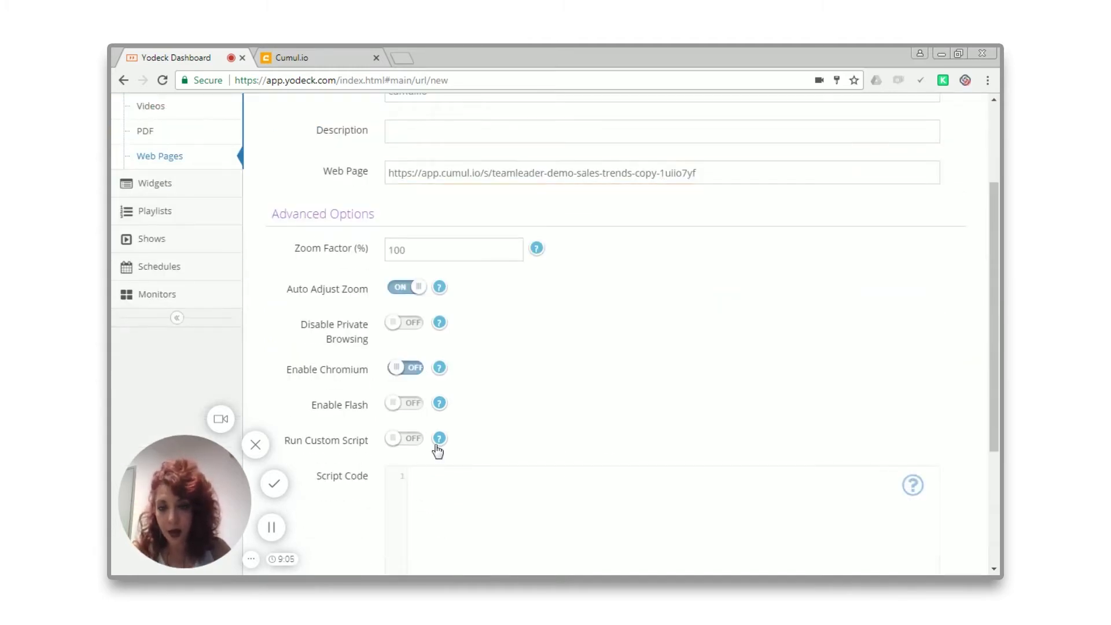
scroll(695, 420, "down", 4)
left_click(300, 535)
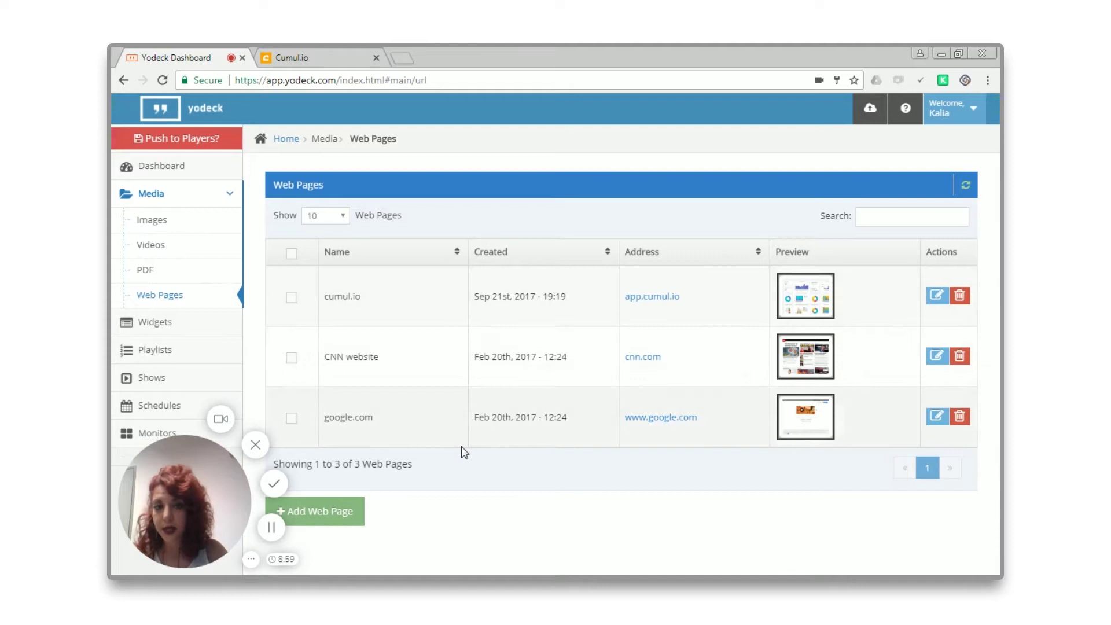
Create a new show with a media zone whose content is the cumul.io web page.
left_click(152, 380)
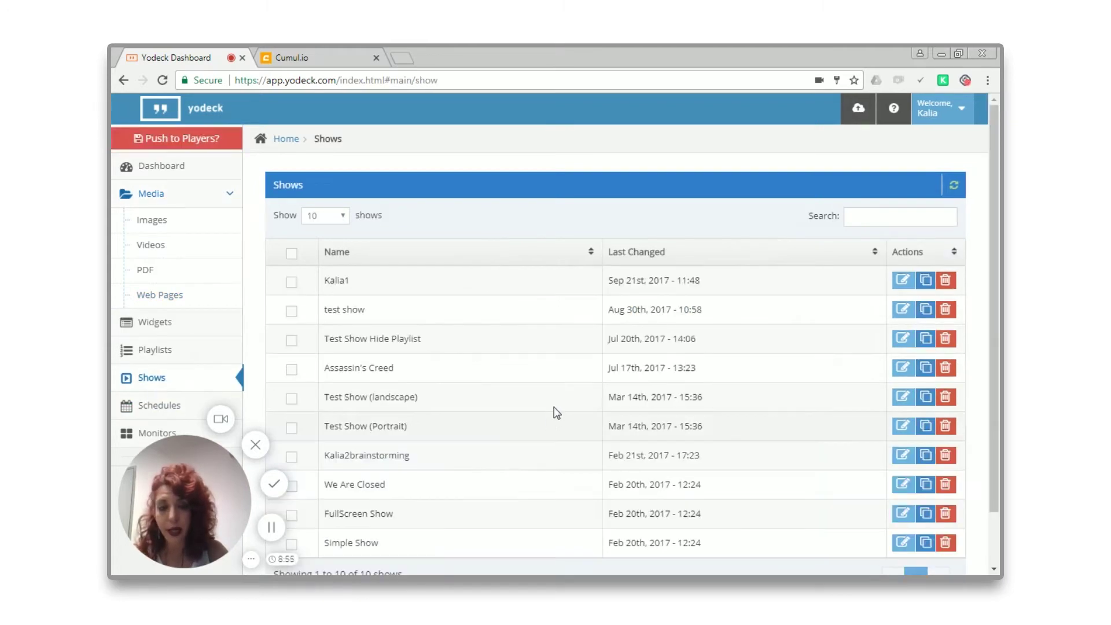
scroll(610, 382, "down", 1)
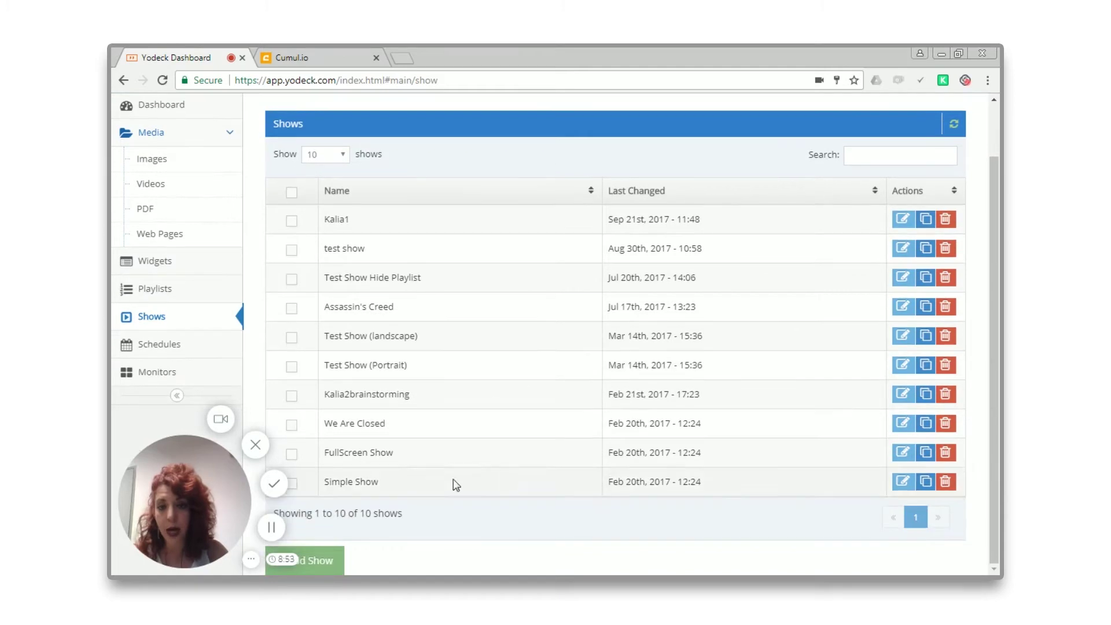
left_click(327, 564)
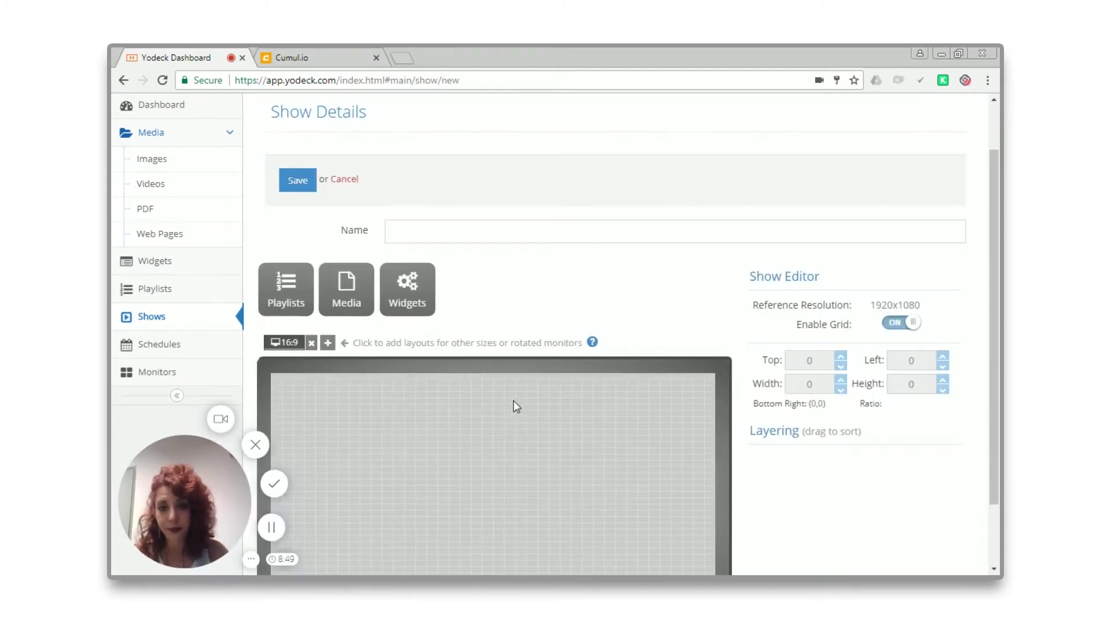
scroll(512, 401, "down", 1)
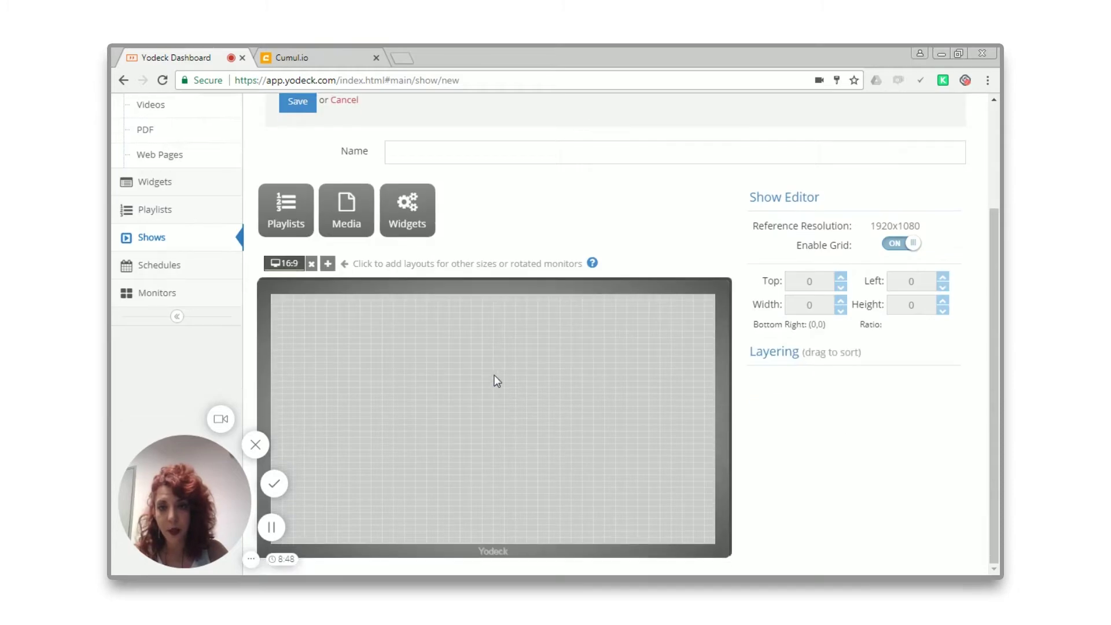
left_click(349, 220)
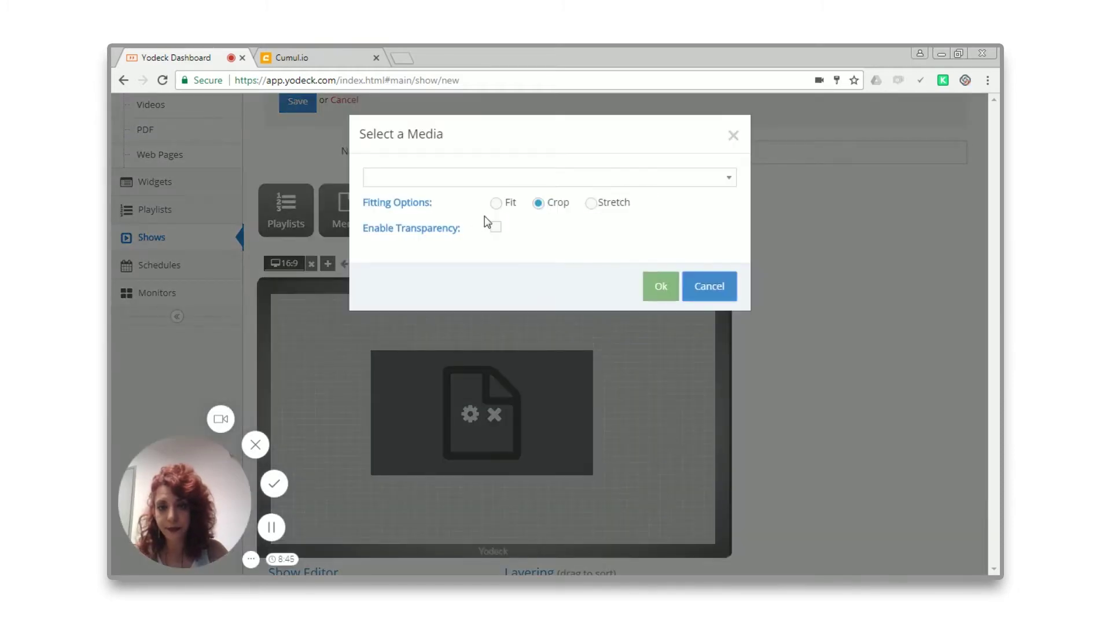
left_click(583, 178)
type("c")
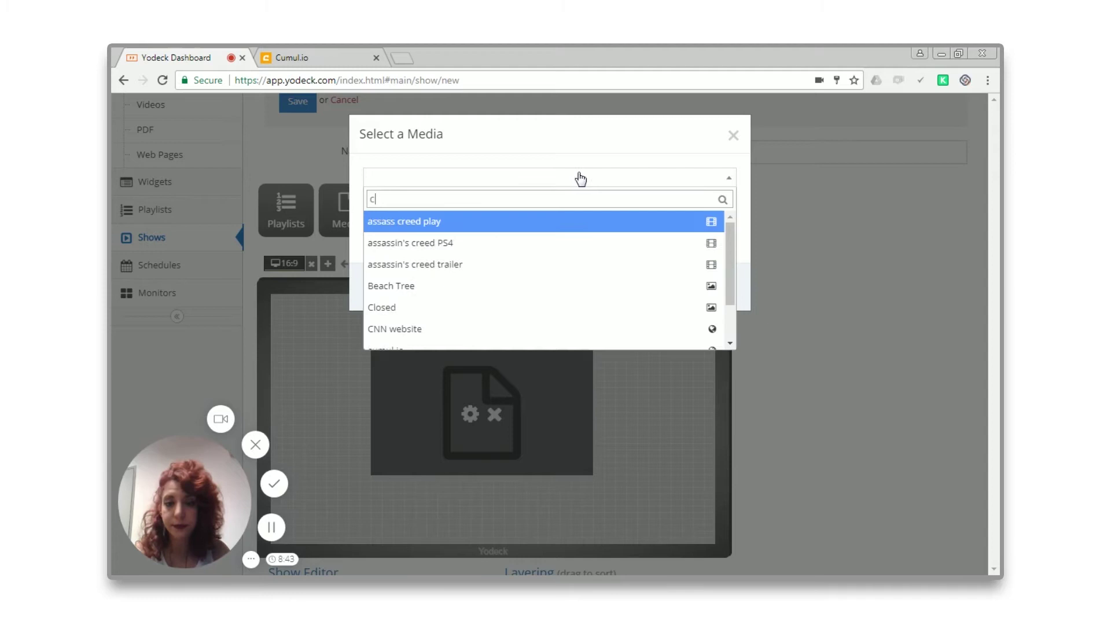
scroll(484, 293, "down", 1)
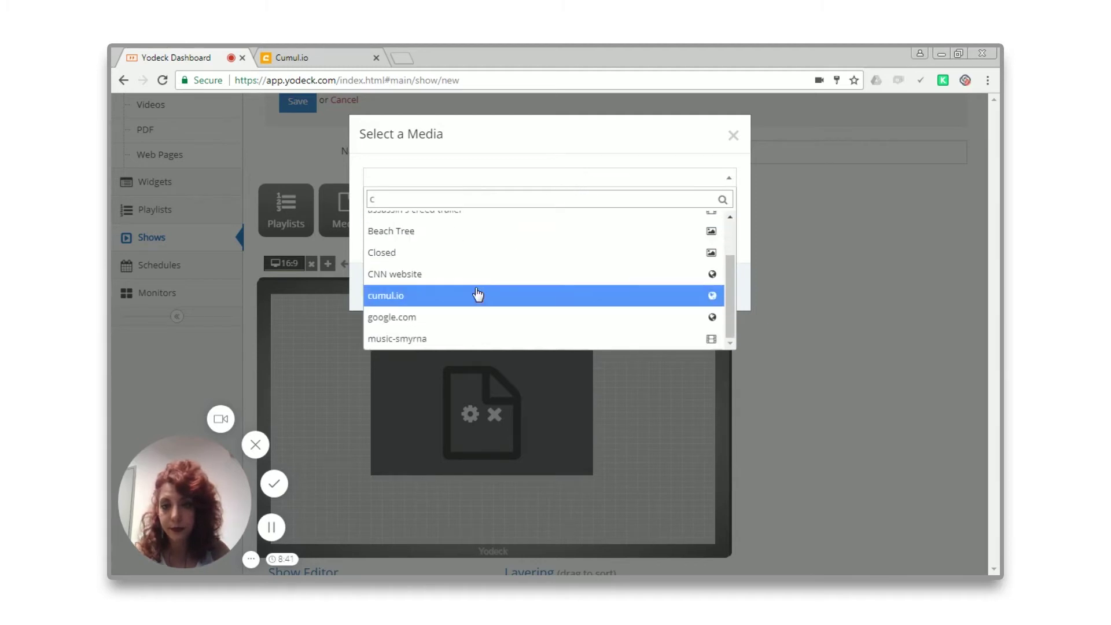
left_click(477, 294)
Confirm the cumul.io media and stretch its zone to fill the whole show layout.
left_click(659, 287)
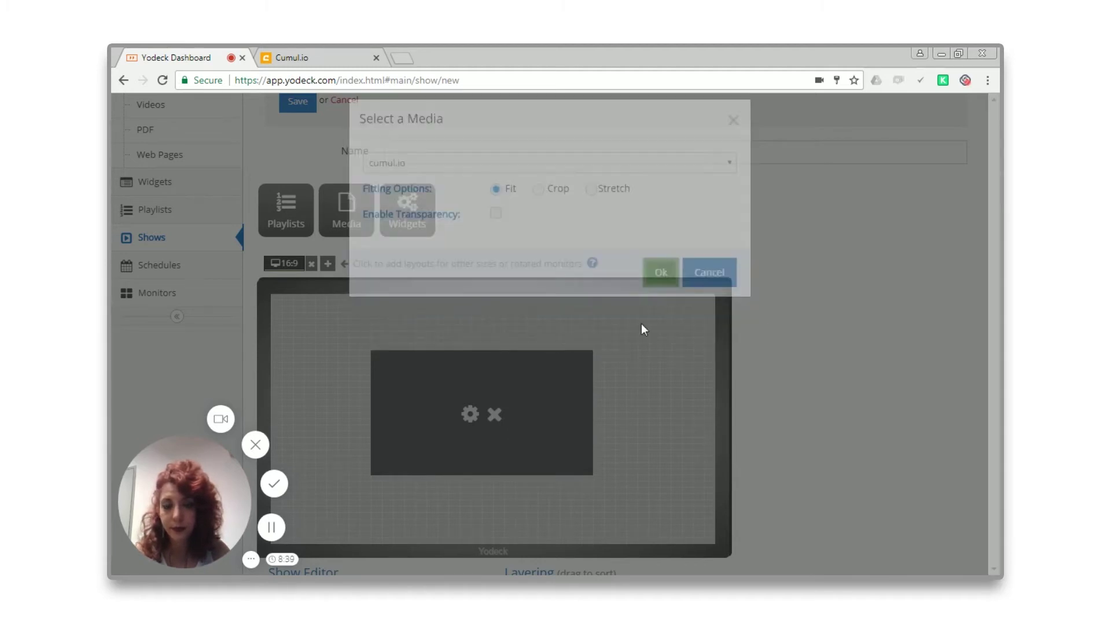
left_click_drag(505, 474, 502, 545)
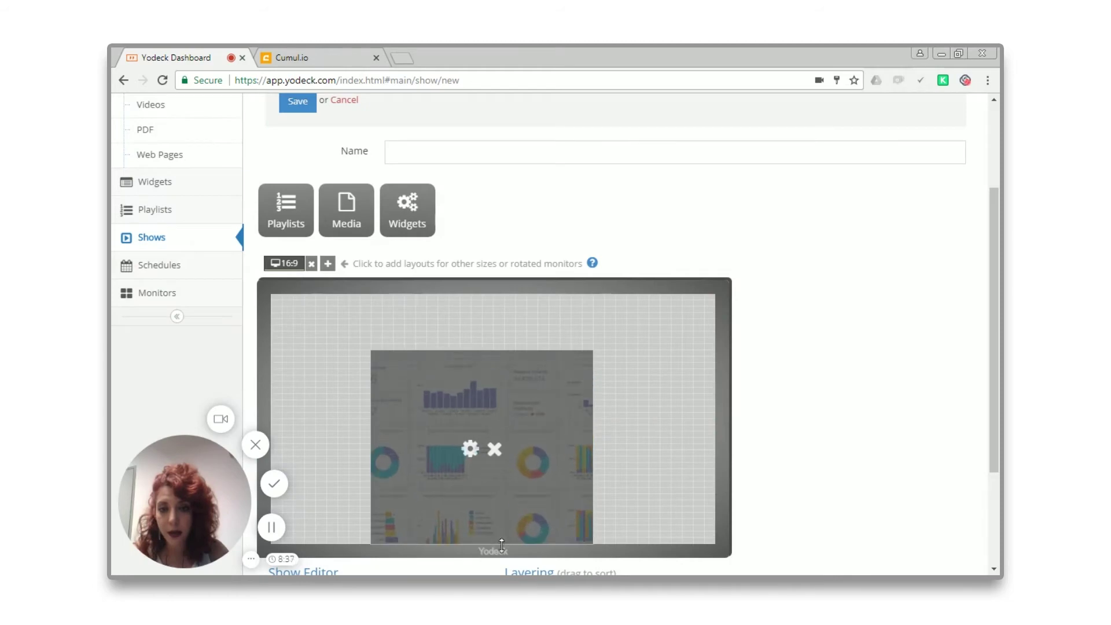
left_click_drag(610, 446, 735, 451)
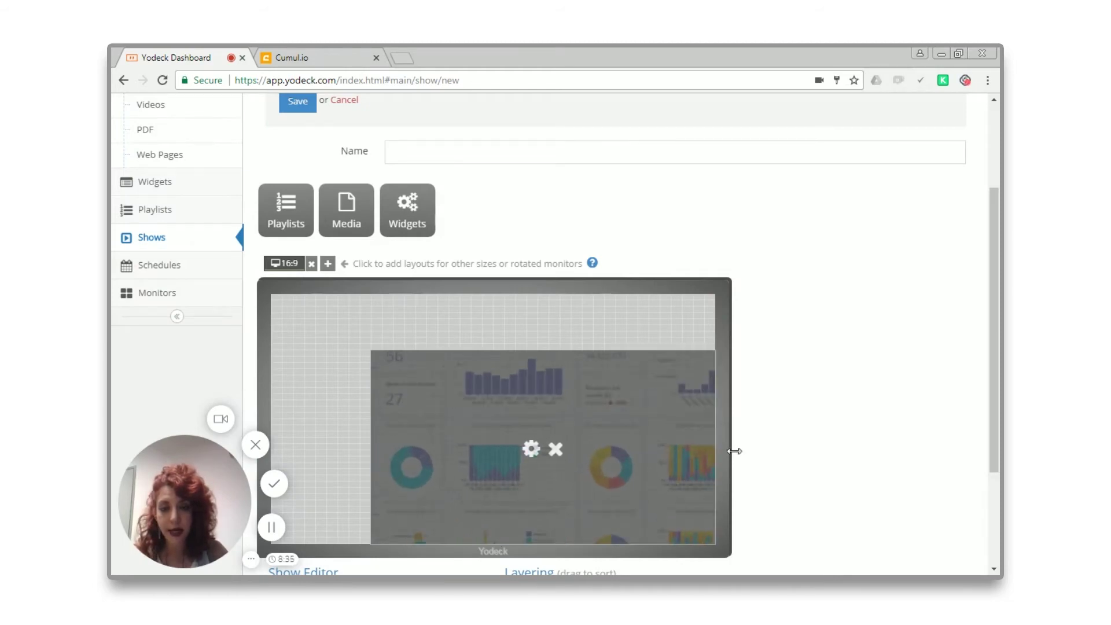
left_click_drag(597, 351, 596, 294)
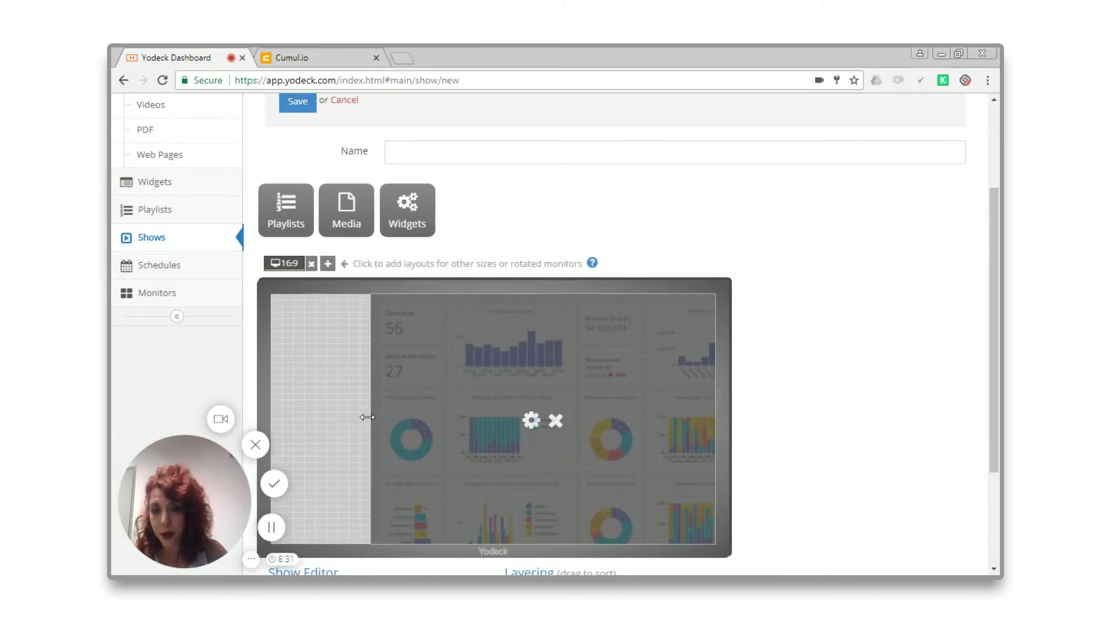
left_click_drag(367, 417, 272, 417)
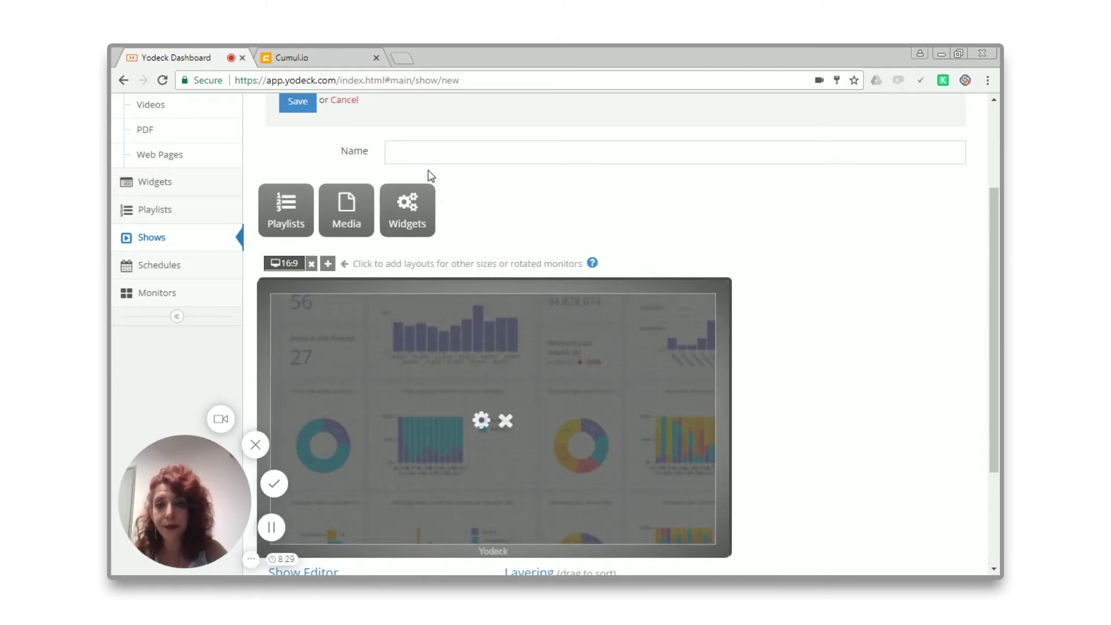
Name the show cumul.io and save it to the Shows list.
left_click(418, 153)
type("cum")
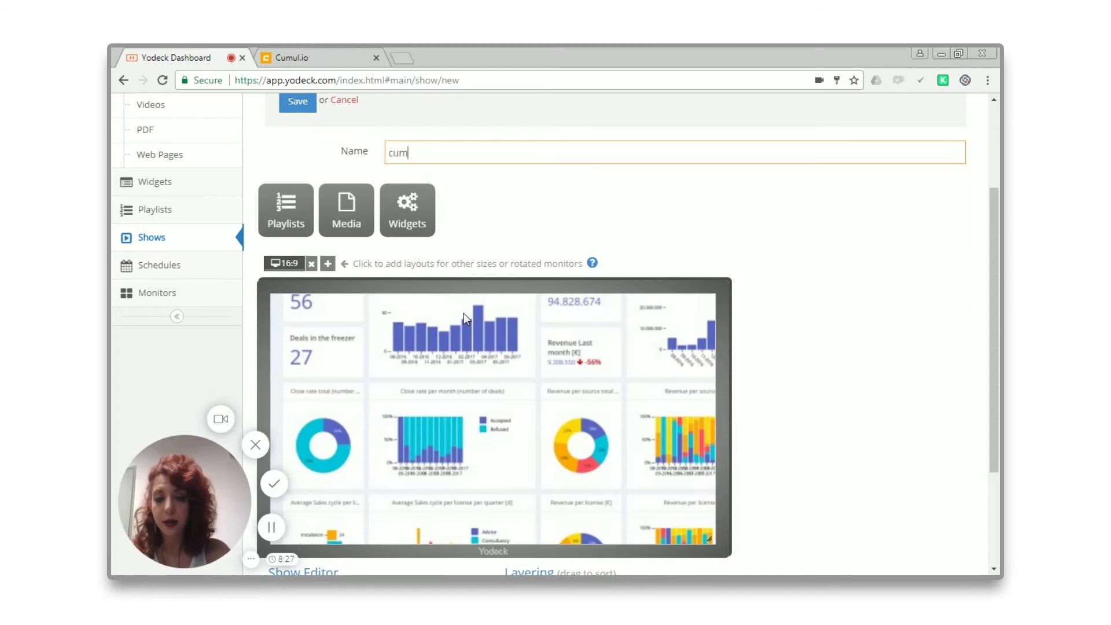
type("ul.io")
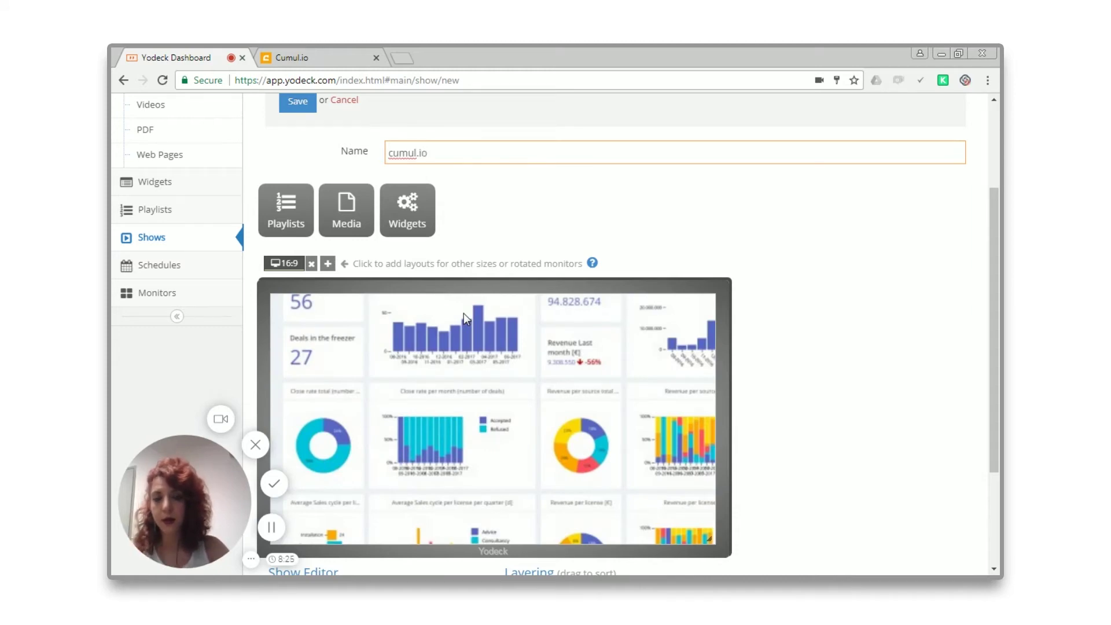
scroll(520, 244, "up", 1)
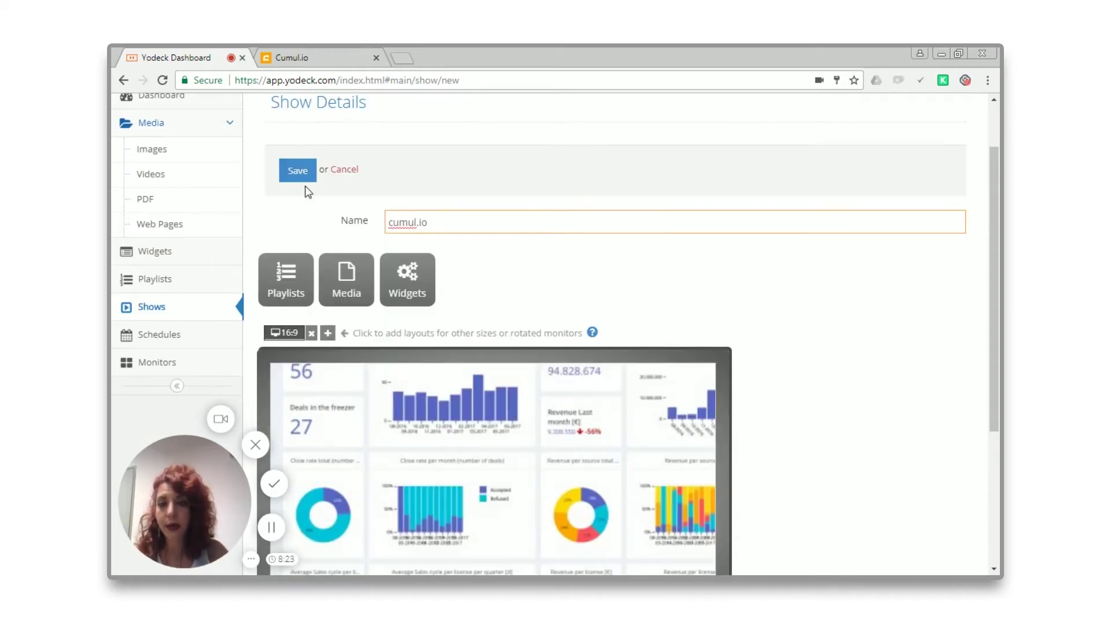
left_click(297, 171)
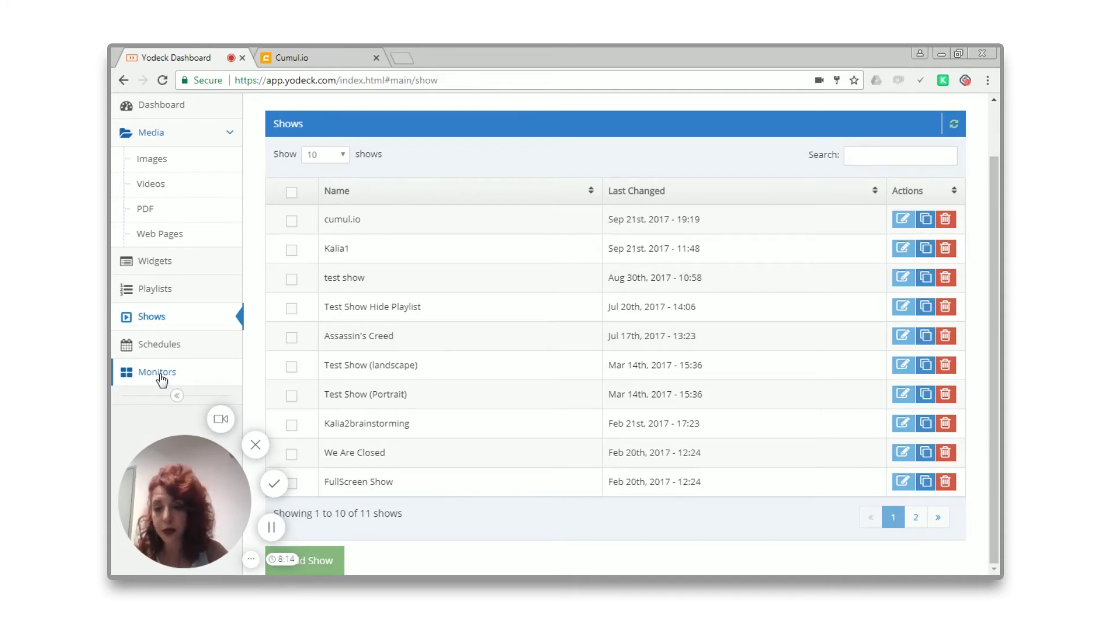
Set cumul.io as the default show for the Kalia Test monitor and save.
left_click(160, 378)
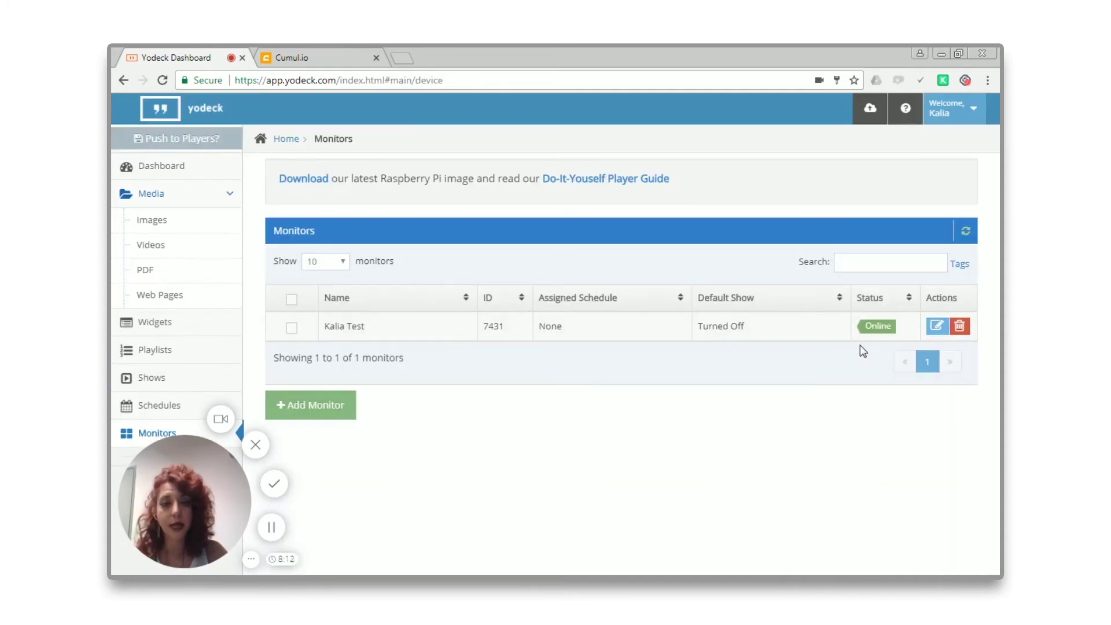
left_click(936, 325)
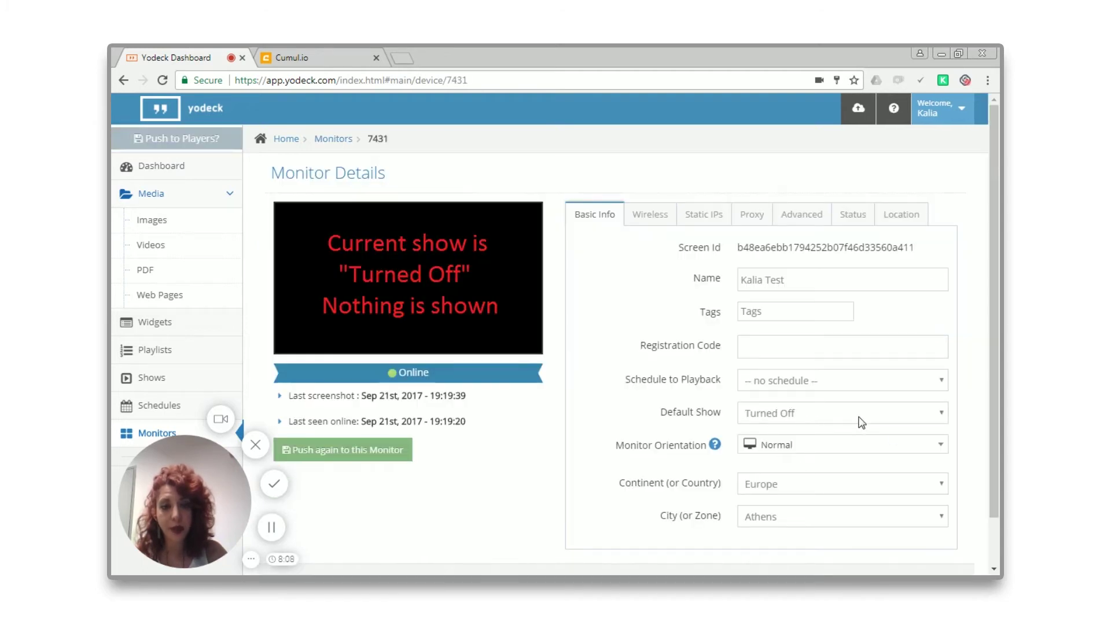
left_click(887, 416)
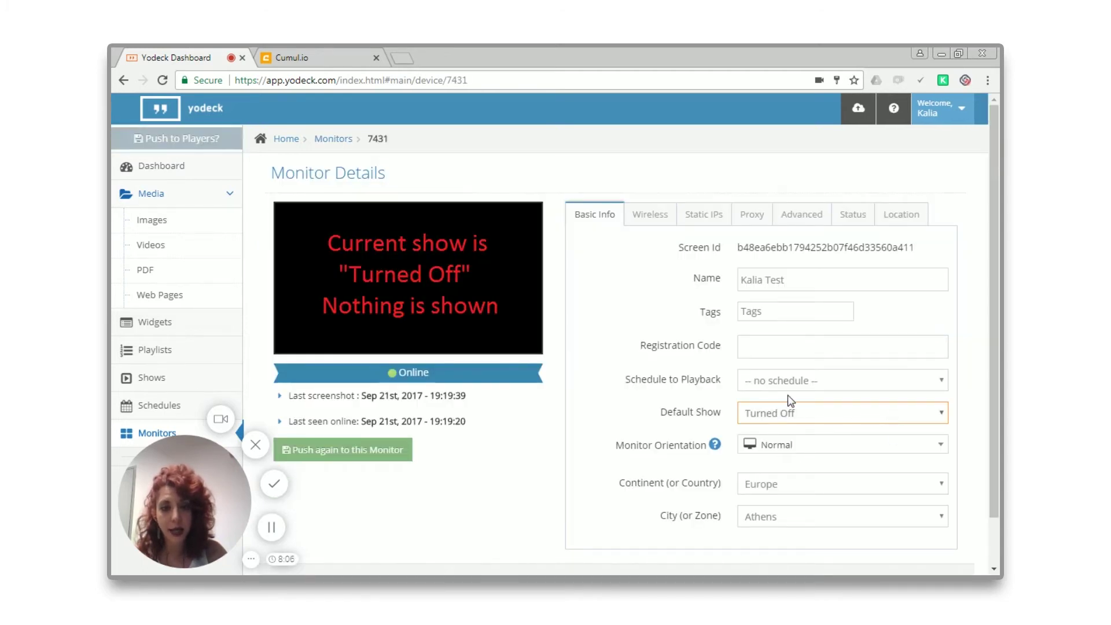
key("Down")
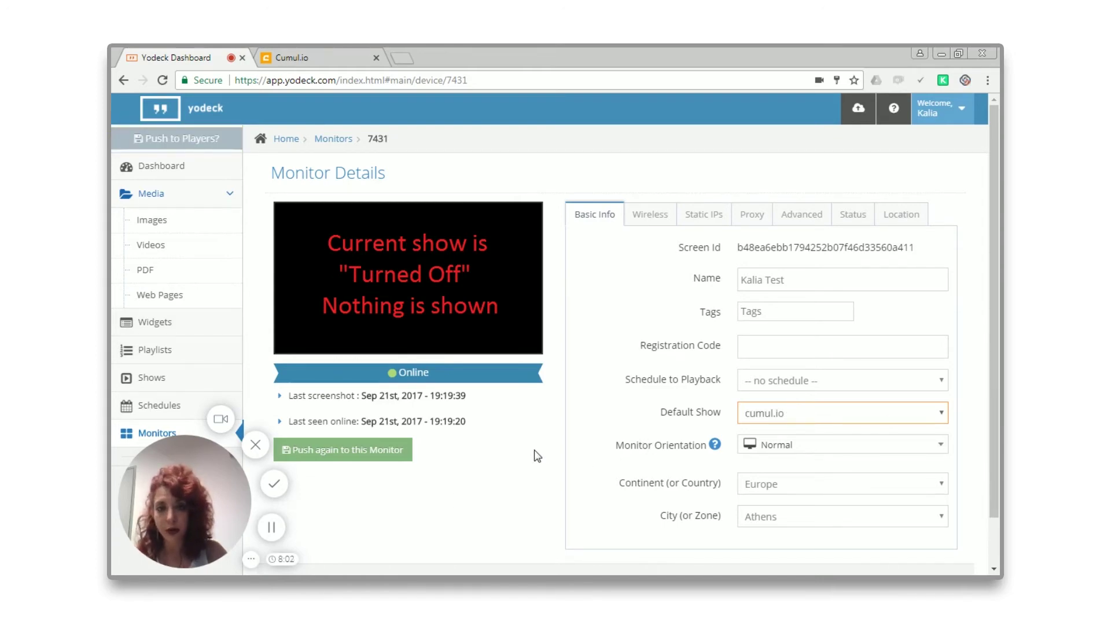
scroll(534, 450, "down", 1)
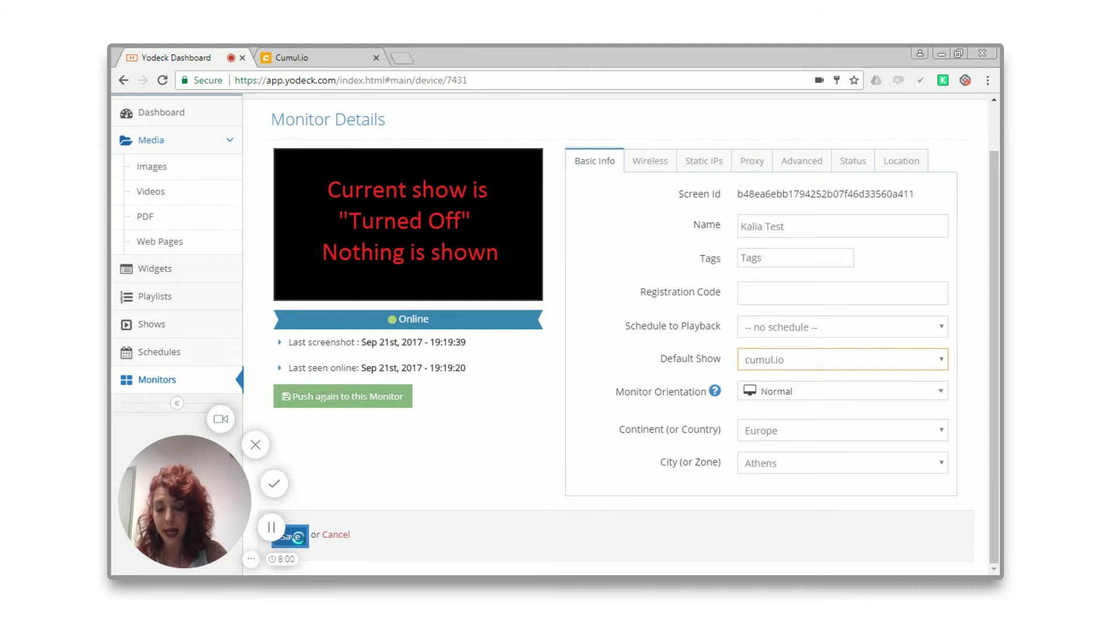
left_click(292, 536)
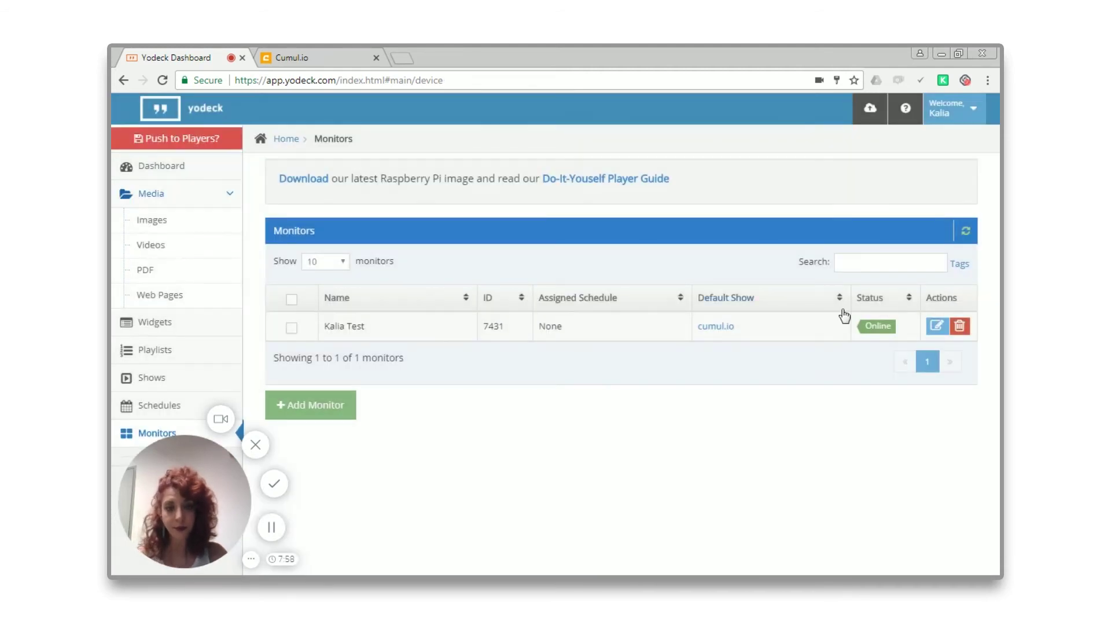
Push all pending changes to the players and confirm with Yes.
left_click(199, 140)
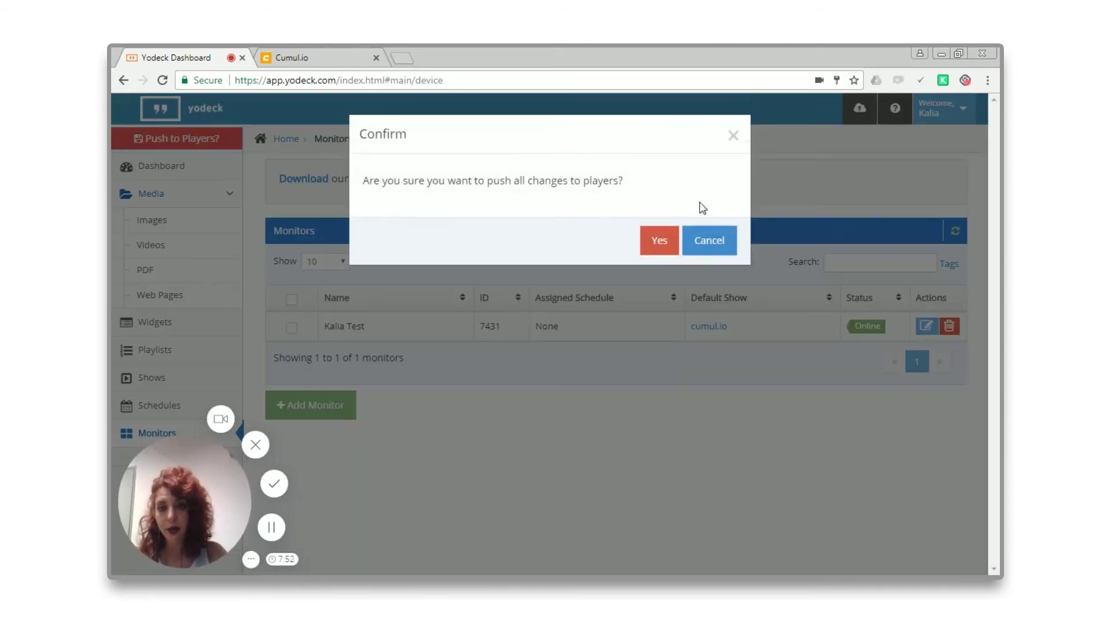
left_click(659, 240)
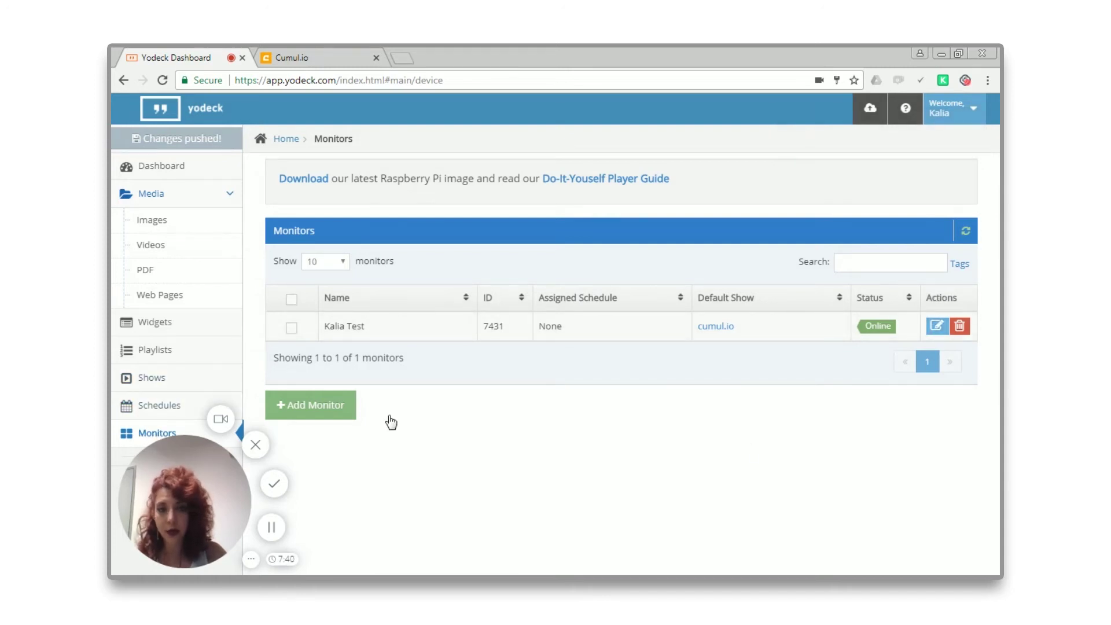
Recheck Kalia Test's monitor details until its screenshot shows the Cumul.io dashboard playing.
left_click(937, 326)
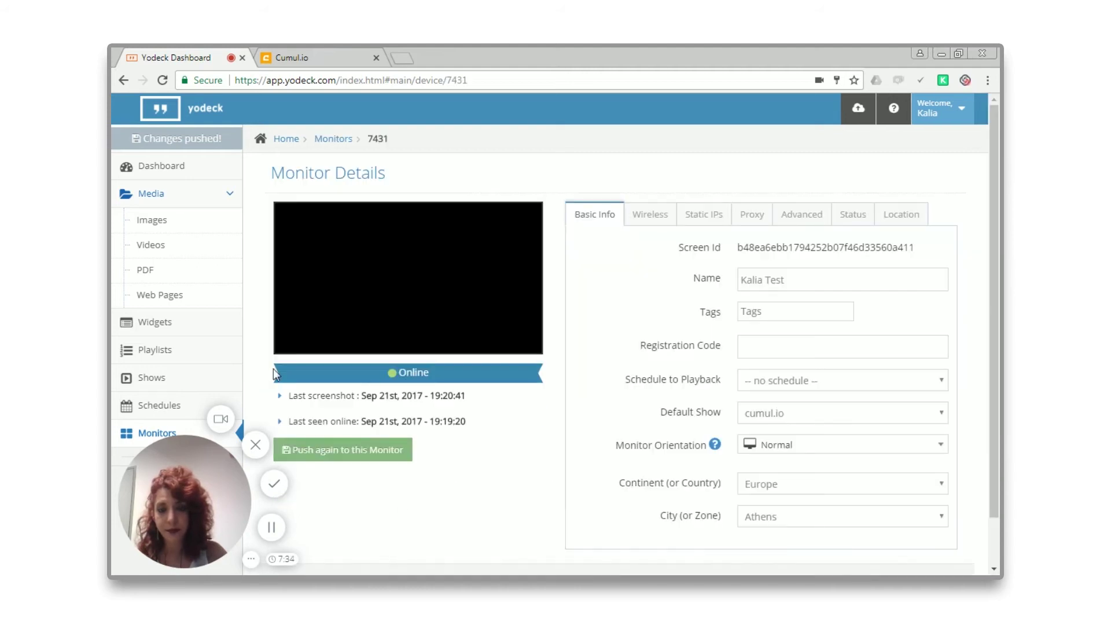
left_click(158, 434)
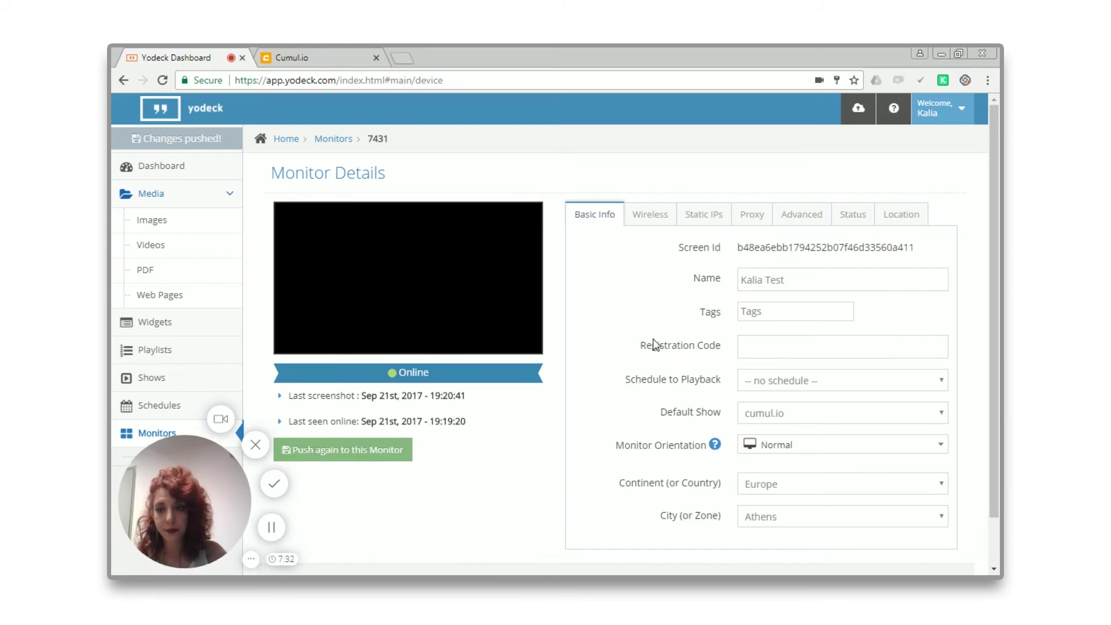
left_click(936, 327)
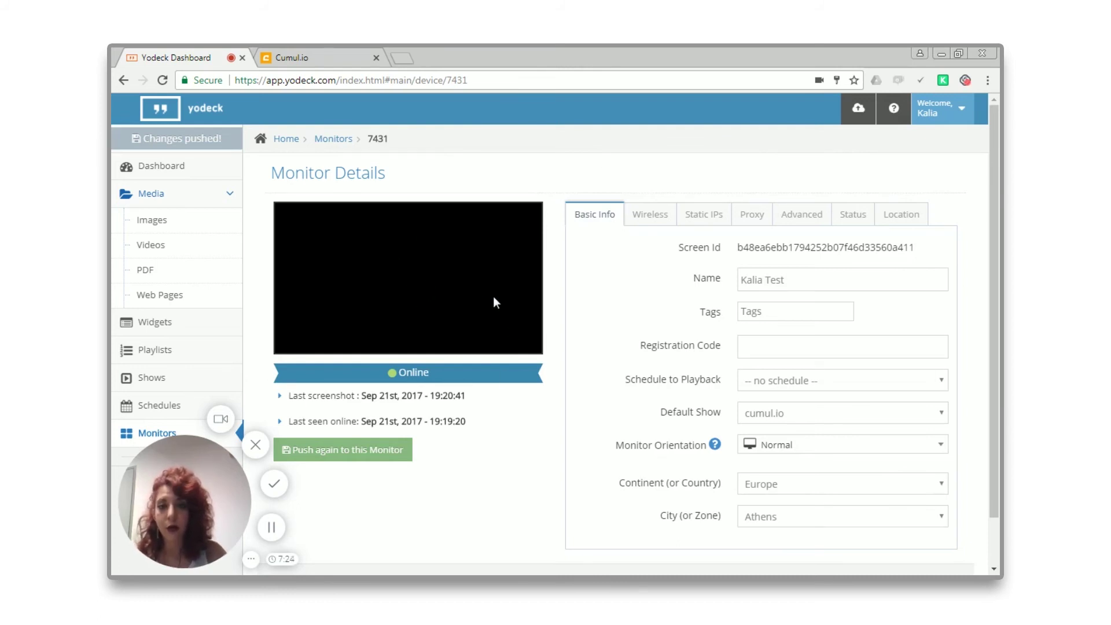
left_click(154, 436)
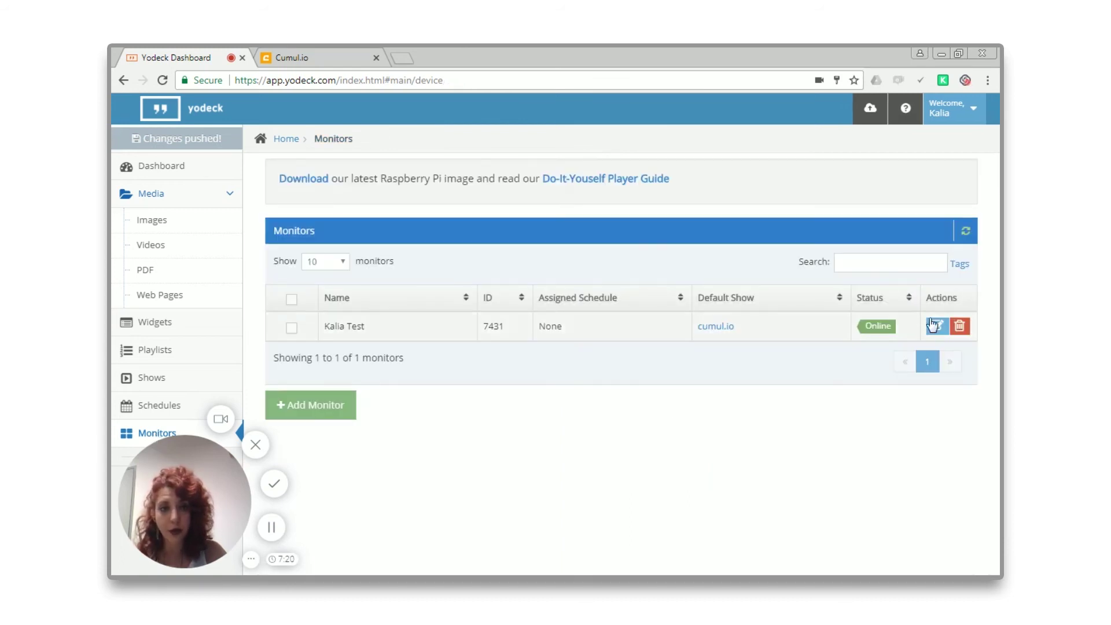
left_click(937, 327)
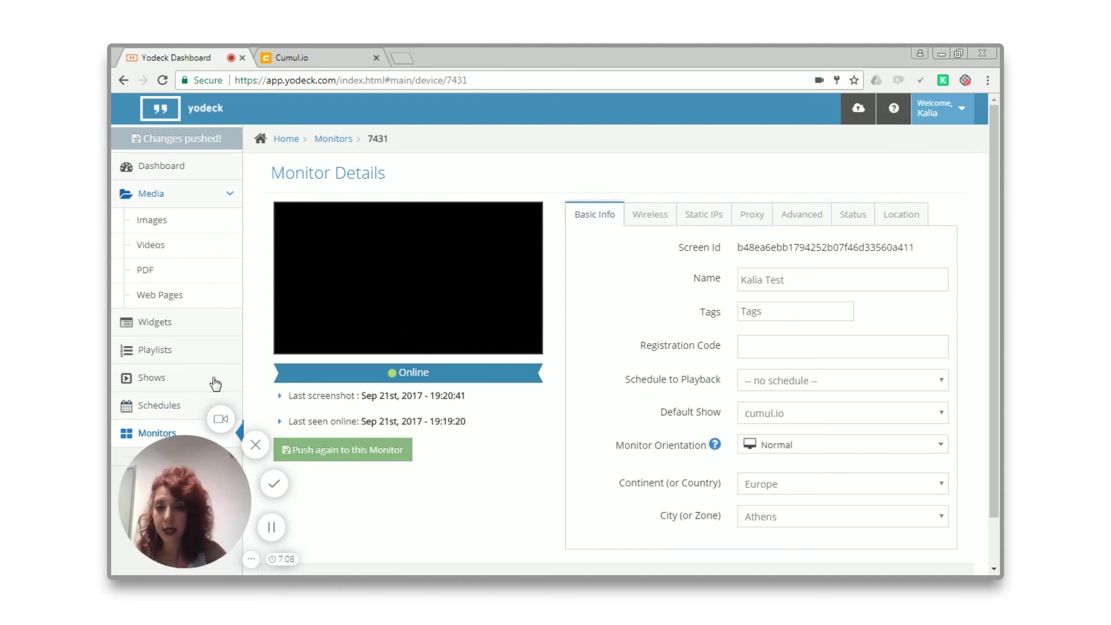
left_click(153, 440)
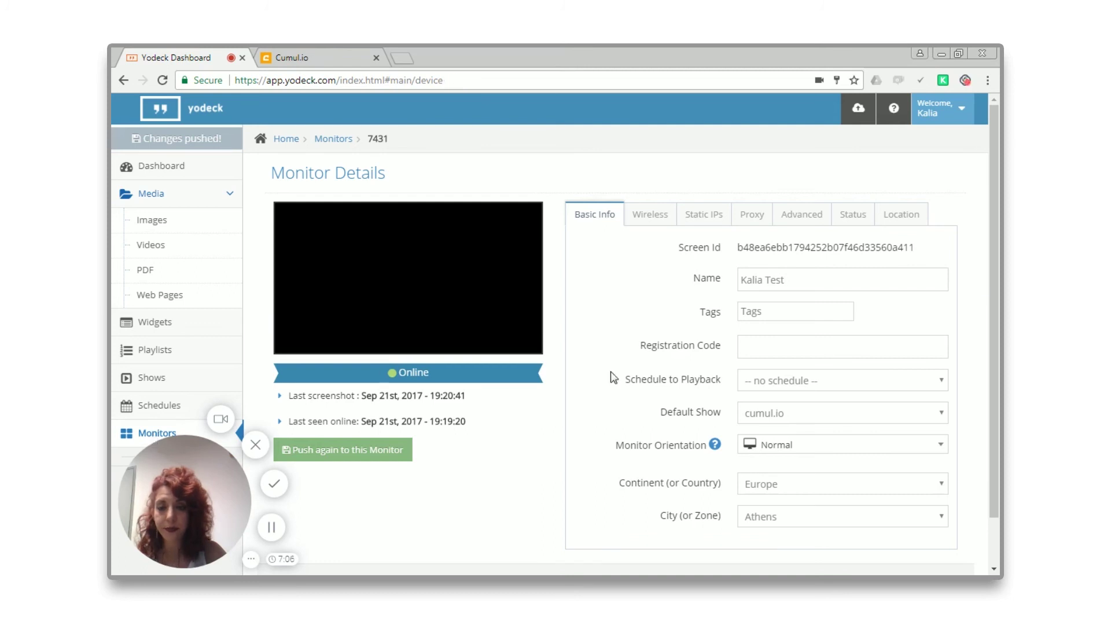
left_click(936, 328)
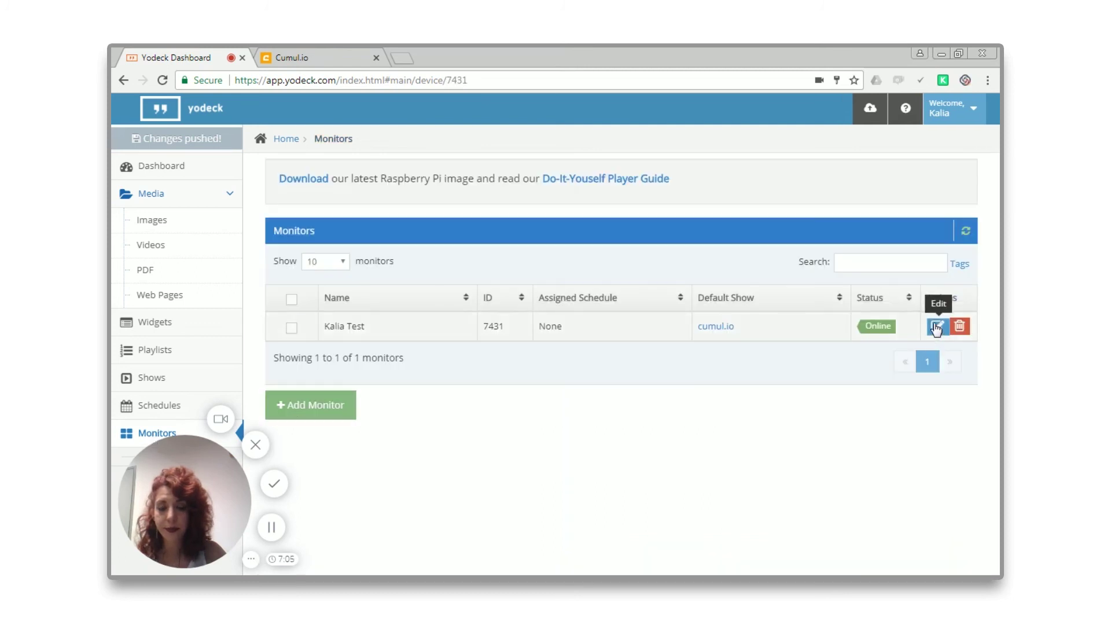